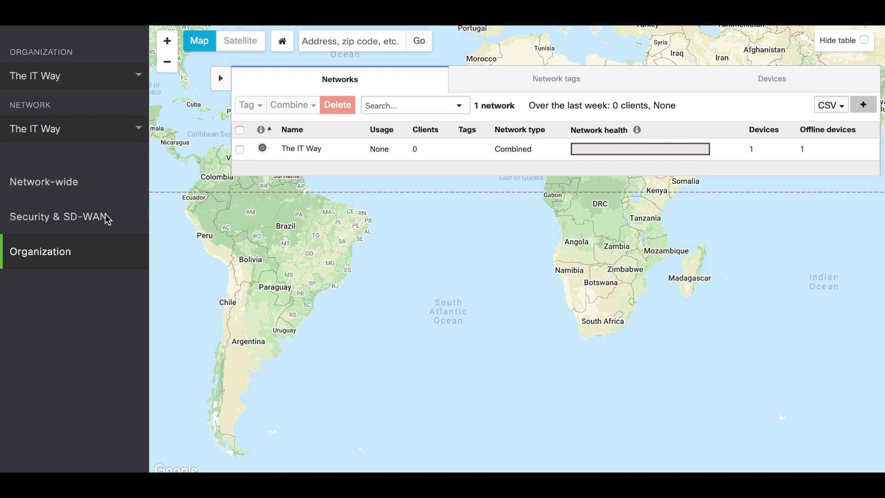
Go to Security & SD-WAN > Addressing & VLANs and review the Guest (1), Corp (2) and Server (10) subnets
{"action": "mouse_move", "coordinate": [64, 221]}
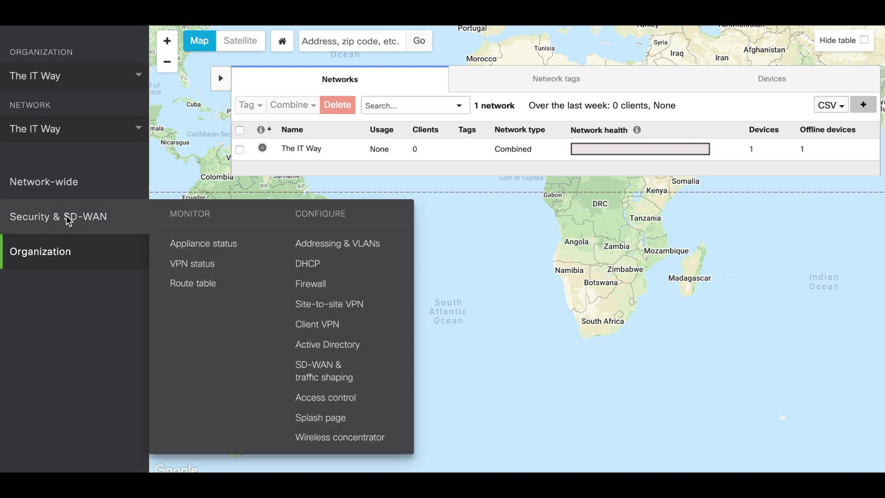
{"action": "left_click", "coordinate": [341, 249]}
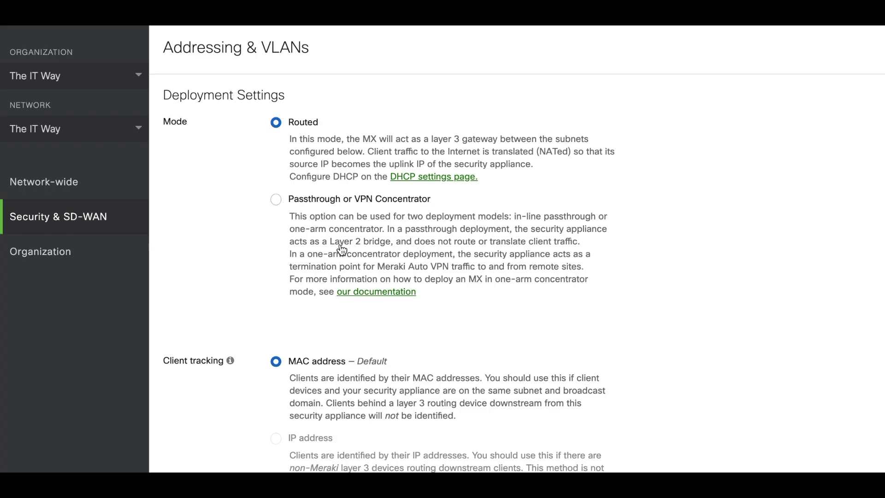
{"action": "scroll", "coordinate": [295, 295], "scroll_direction": "down", "scroll_amount": 5}
{"action": "scroll", "coordinate": [297, 297], "scroll_direction": "down", "scroll_amount": 7}
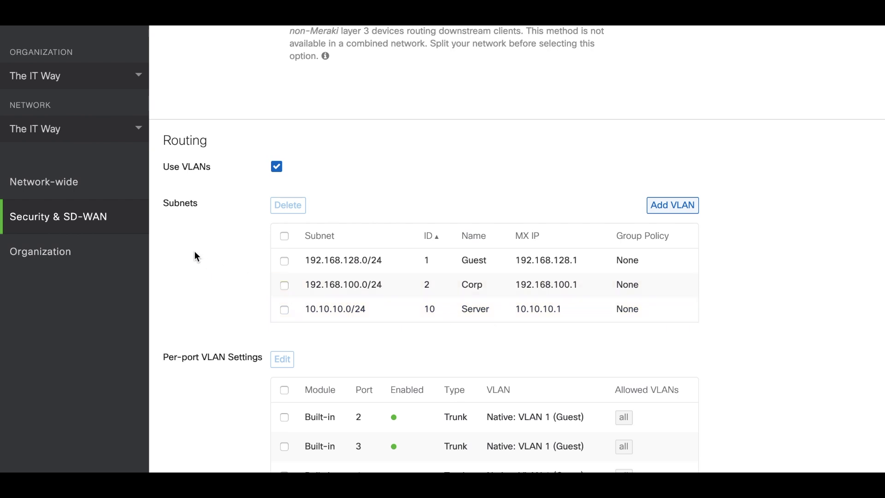
{"action": "mouse_move", "coordinate": [114, 218]}
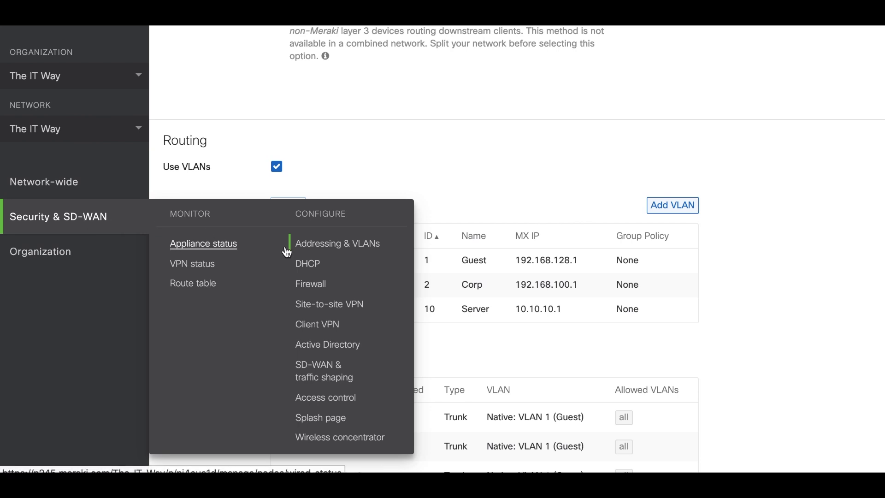
On the Security & SD-WAN DHCP page, set VLAN 10 (Server) client addressing to 'Run a DHCP server'
{"action": "left_click", "coordinate": [308, 265]}
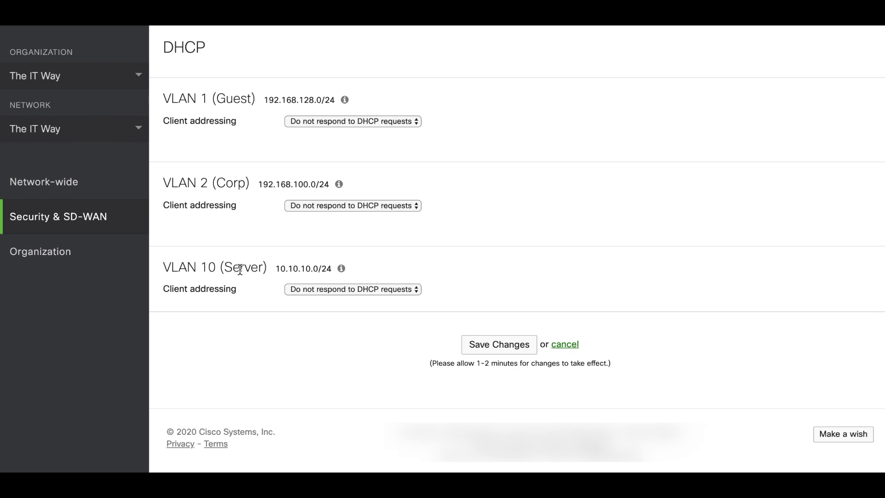
{"action": "left_click", "coordinate": [329, 290]}
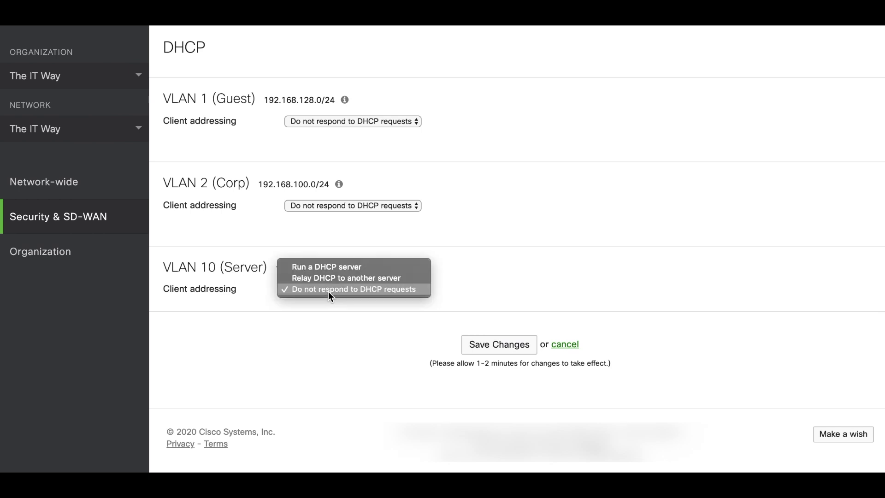
{"action": "left_click", "coordinate": [309, 268]}
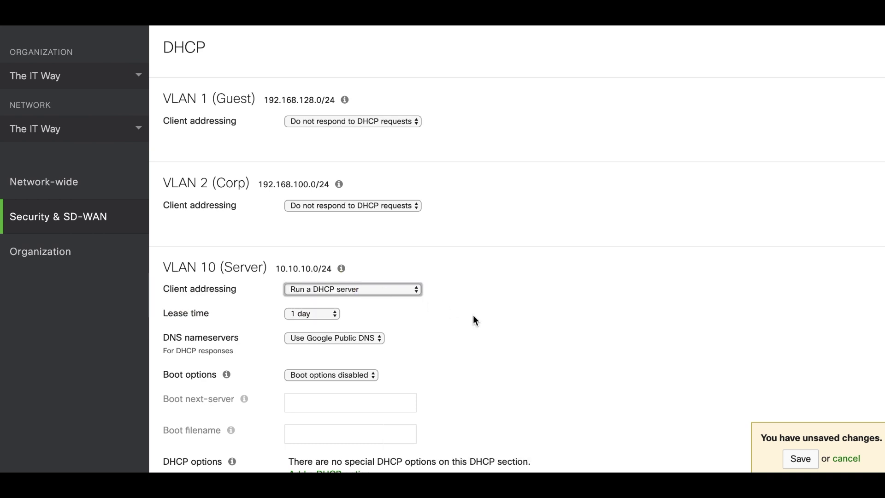
{"action": "scroll", "coordinate": [474, 321], "scroll_direction": "down", "scroll_amount": 5}
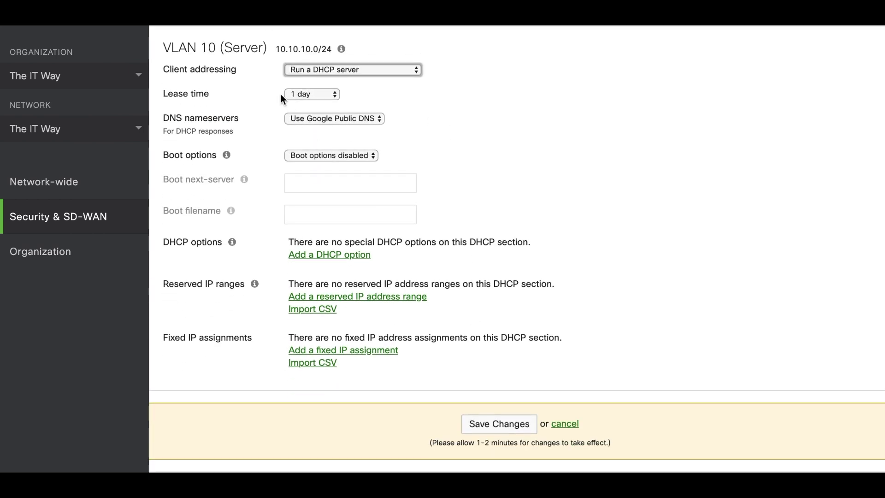
{"action": "left_click", "coordinate": [302, 95]}
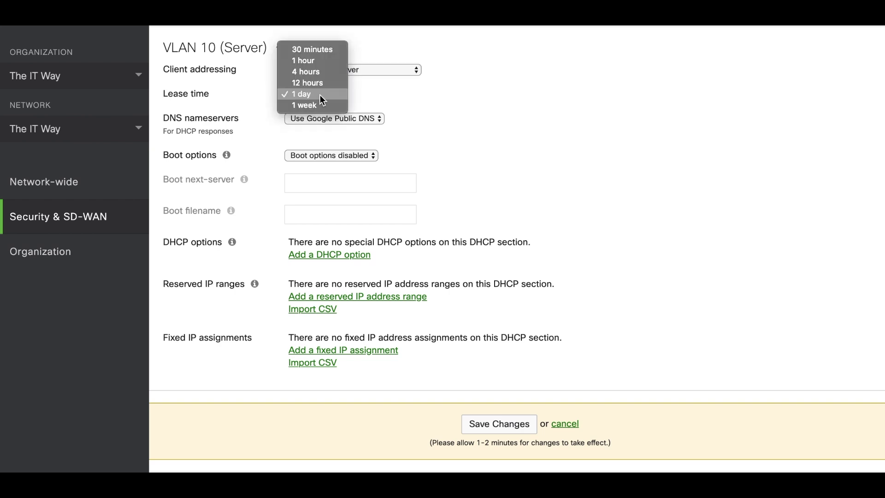
{"action": "left_click", "coordinate": [322, 97]}
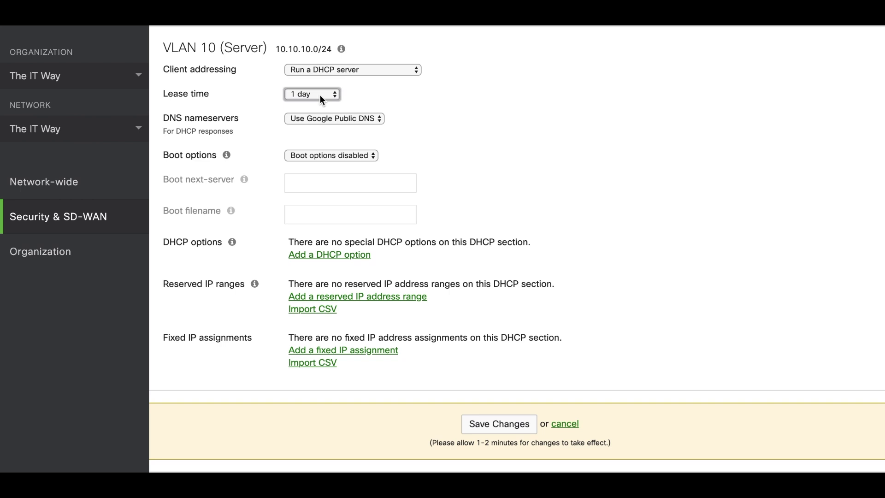
{"action": "left_click", "coordinate": [315, 123]}
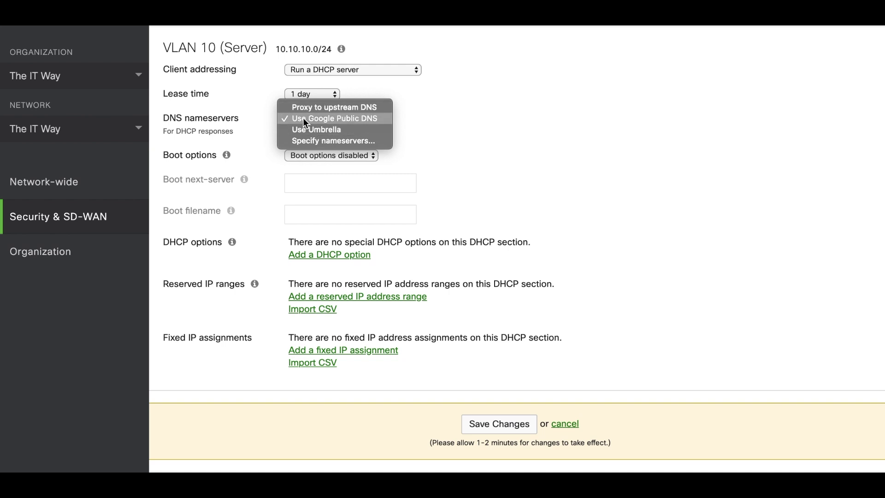
{"action": "left_click", "coordinate": [316, 120]}
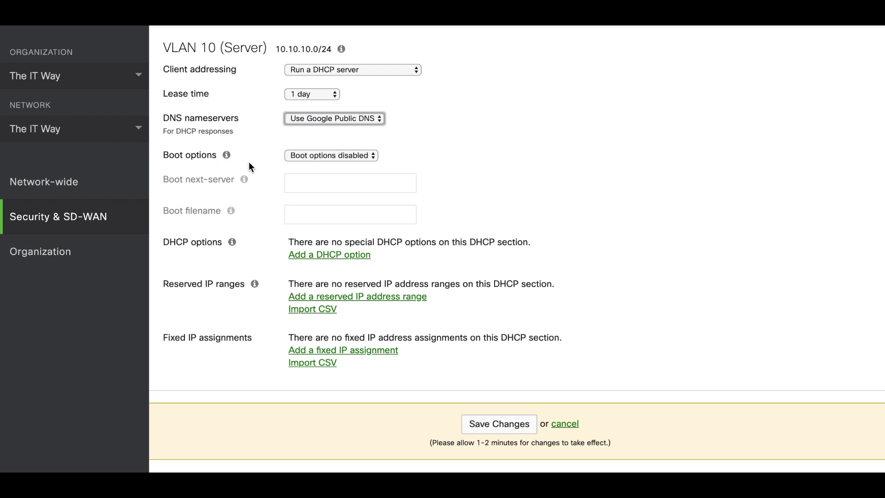
{"action": "left_click", "coordinate": [324, 156]}
{"action": "left_click", "coordinate": [316, 148]}
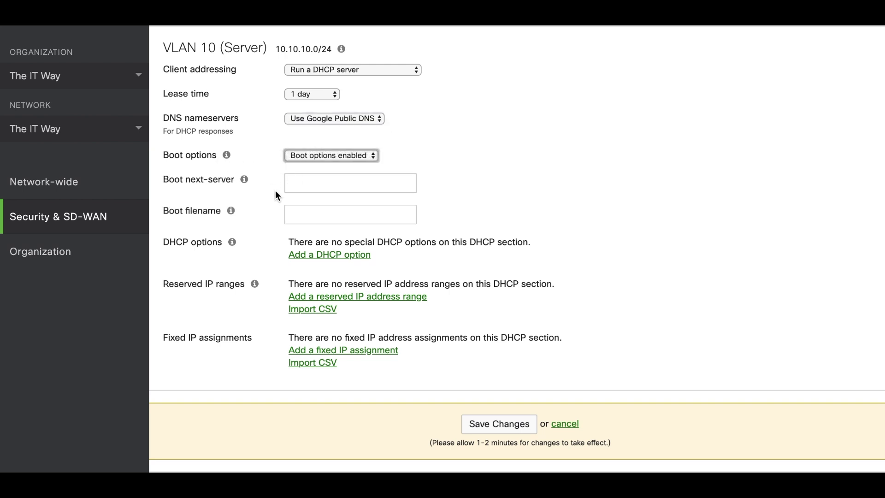
{"action": "left_click", "coordinate": [317, 157]}
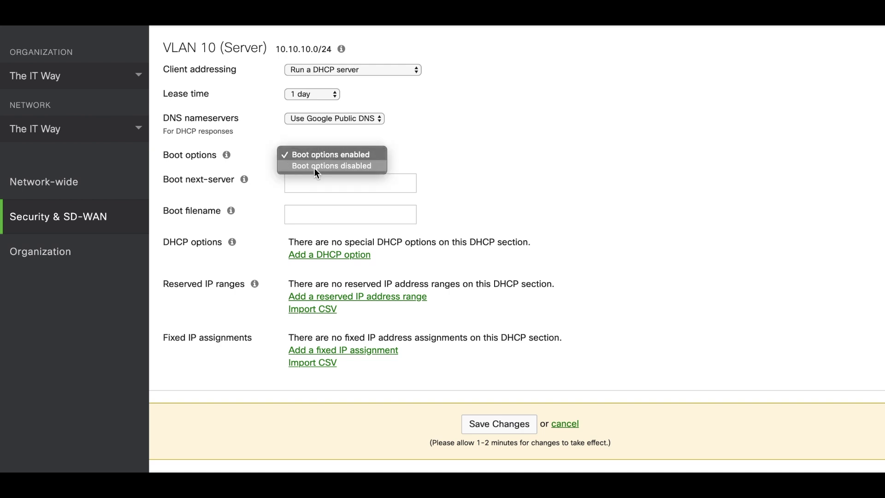
{"action": "left_click", "coordinate": [317, 167]}
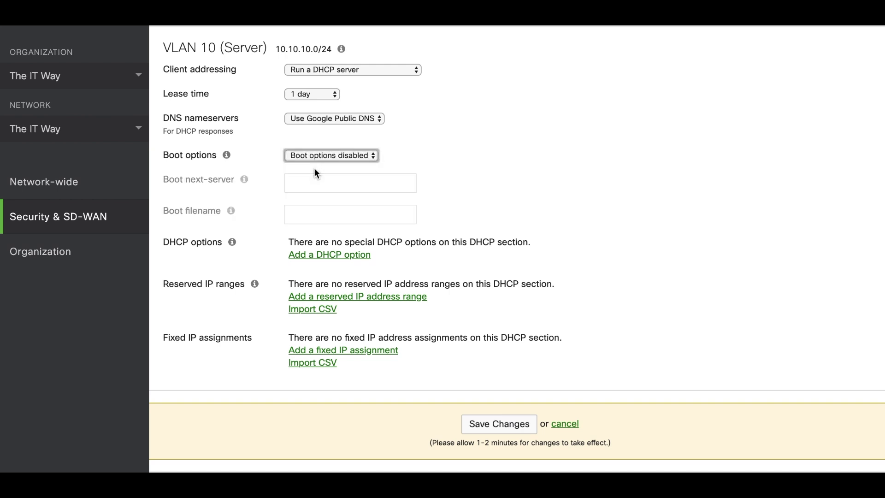
{"action": "left_click", "coordinate": [311, 256]}
{"action": "left_click", "coordinate": [371, 268]}
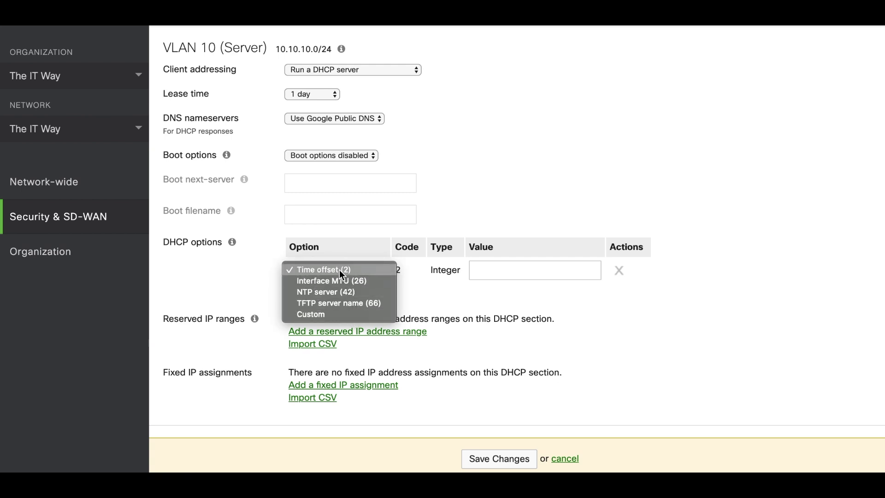
{"action": "left_click", "coordinate": [346, 314]}
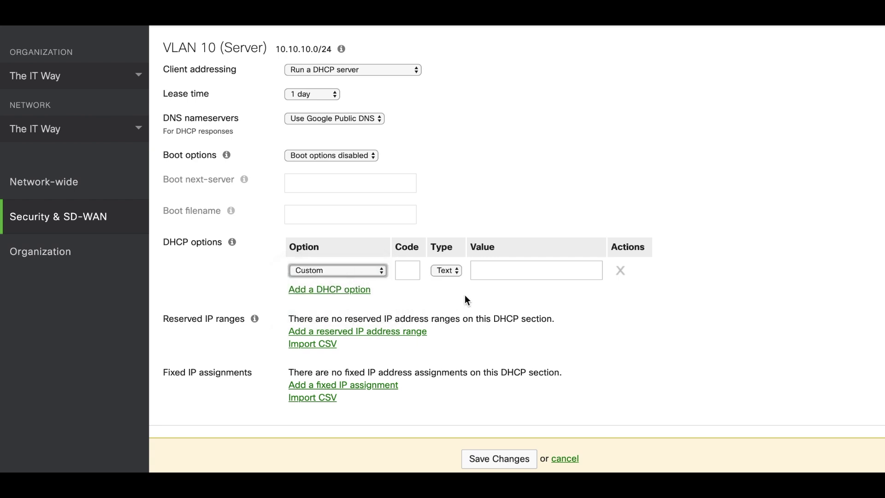
{"action": "left_click", "coordinate": [620, 271]}
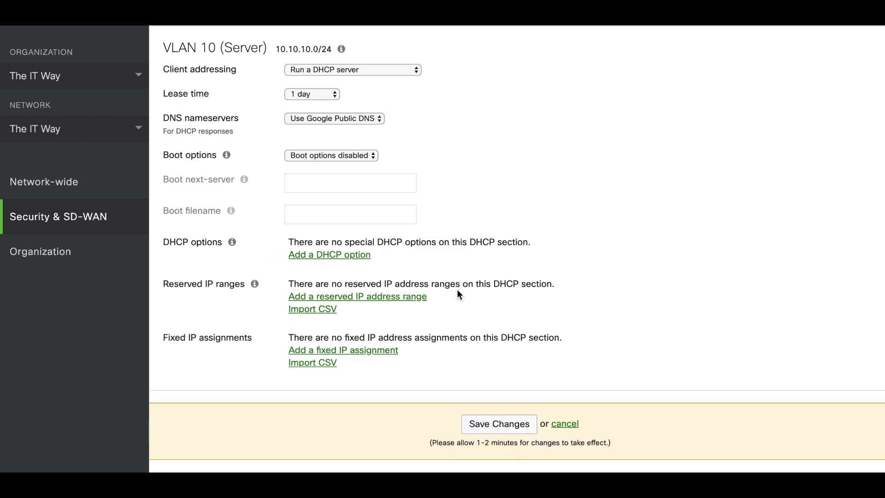
Add a reserved IP range 10.10.10.2 to 10.10.10.30 on VLAN 10 with comment 'servers'
{"action": "left_click", "coordinate": [381, 297]}
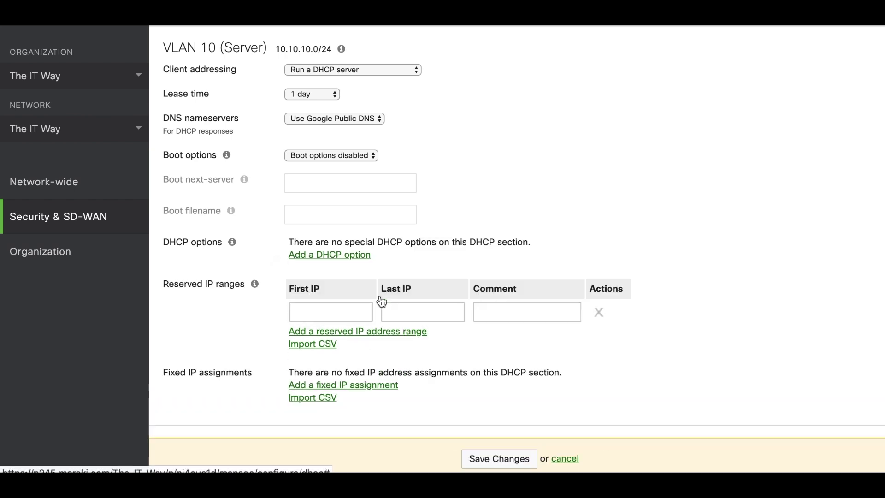
{"action": "left_click", "coordinate": [338, 315]}
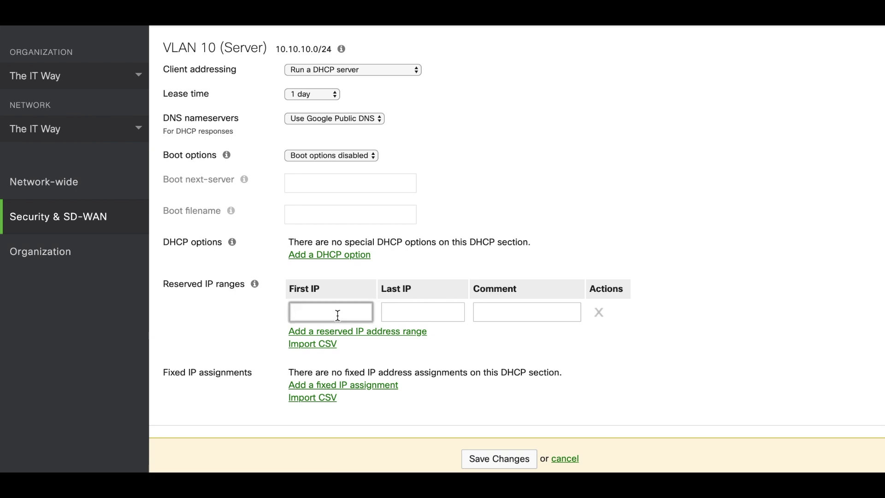
{"action": "type", "text": "10.10.10.2"}
{"action": "left_click", "coordinate": [407, 311]}
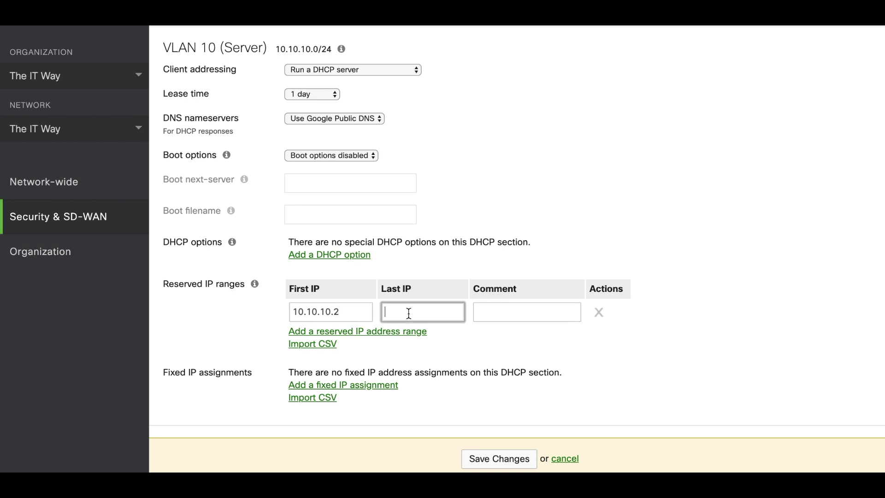
{"action": "type", "text": "10.10.10.30"}
{"action": "left_click", "coordinate": [512, 313]}
{"action": "type", "text": "servers"}
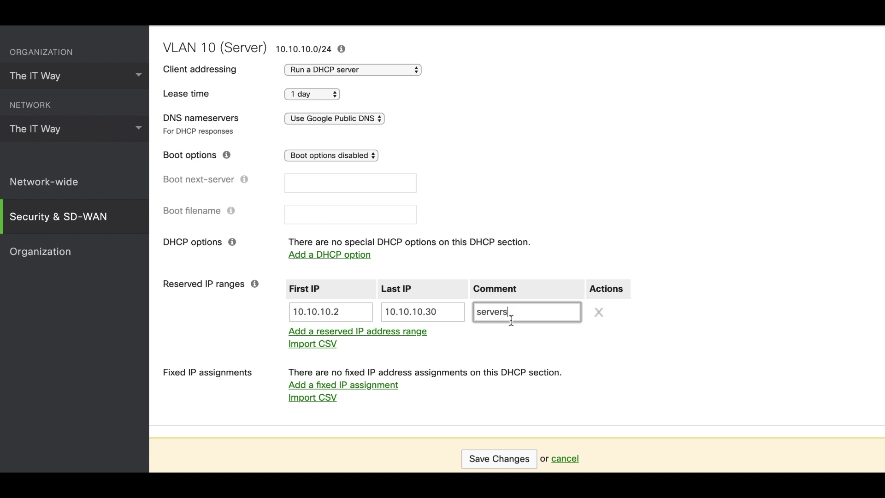
Remove the empty fixed IP assignment row and save the DHCP changes
{"action": "left_click", "coordinate": [369, 385]}
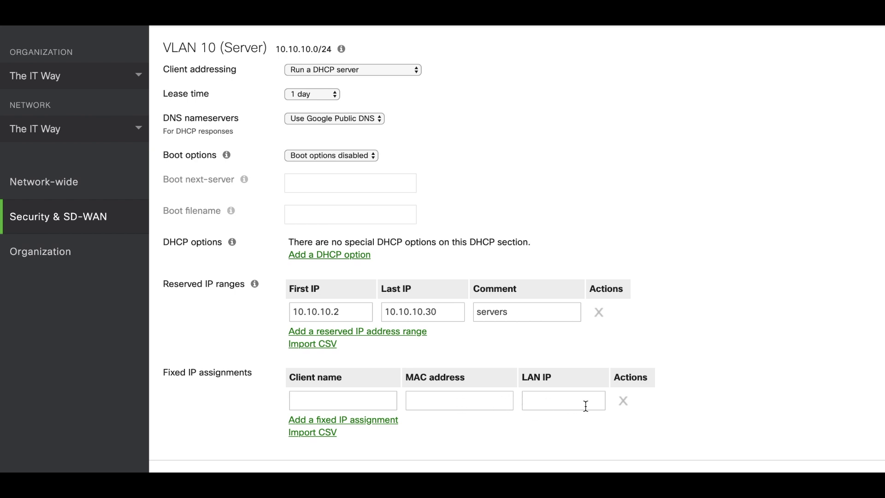
{"action": "left_click", "coordinate": [623, 402]}
{"action": "scroll", "coordinate": [482, 333], "scroll_direction": "up", "scroll_amount": 1}
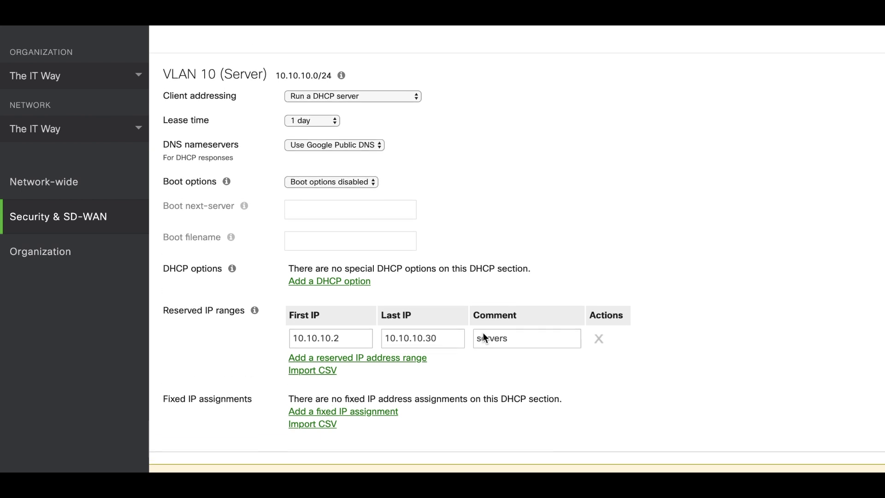
{"action": "scroll", "coordinate": [483, 334], "scroll_direction": "down", "scroll_amount": 2}
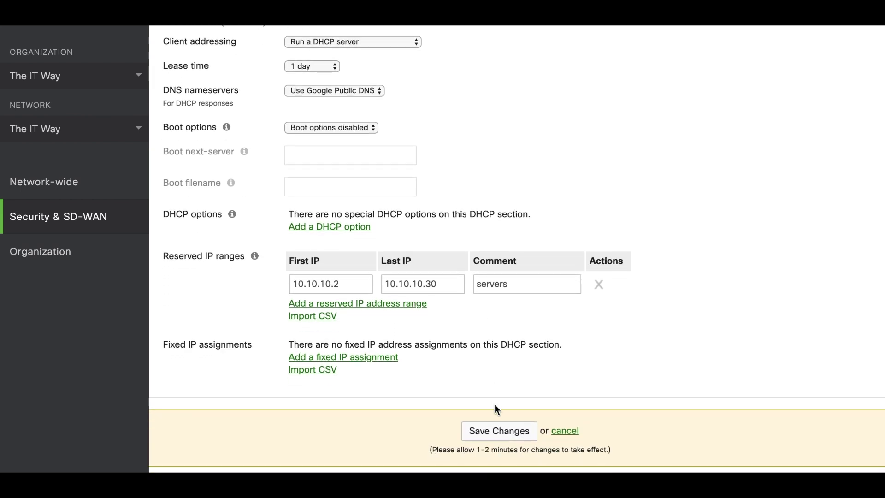
{"action": "left_click", "coordinate": [466, 434]}
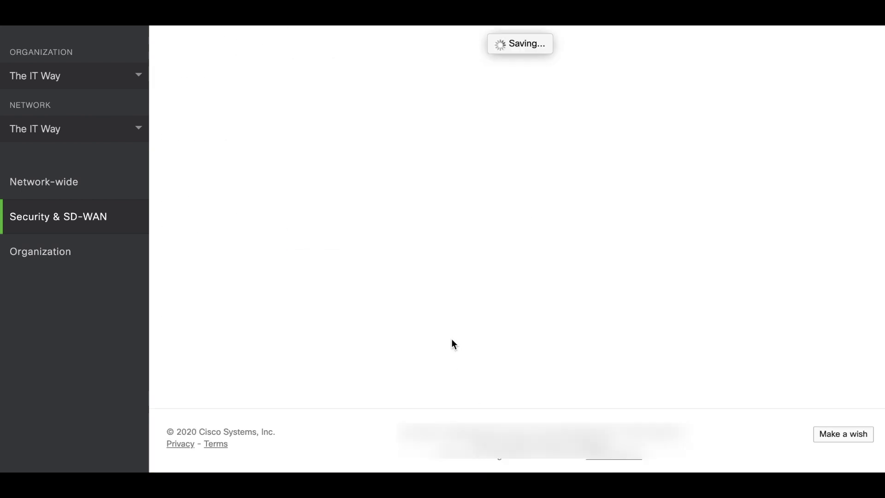
Switch VLAN 10 client addressing to 'Do not respond to DHCP requests' and save
{"action": "scroll", "coordinate": [489, 354], "scroll_direction": "down", "scroll_amount": 2}
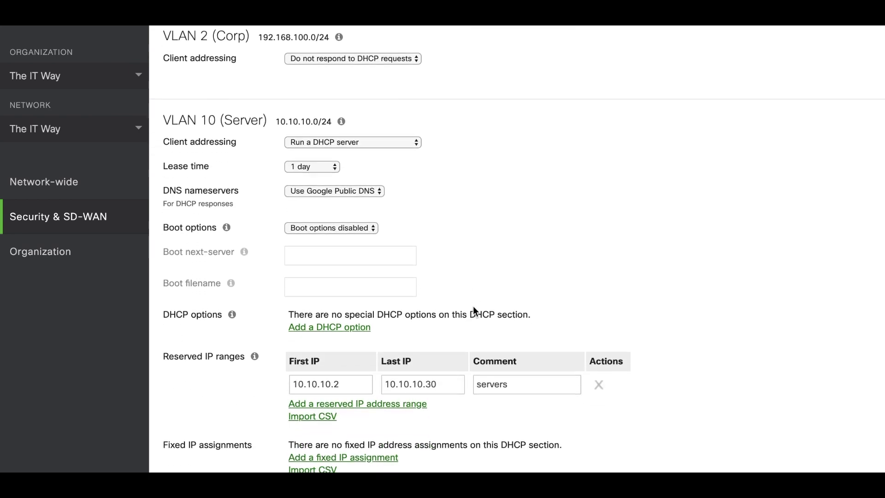
{"action": "scroll", "coordinate": [475, 308], "scroll_direction": "down", "scroll_amount": 2}
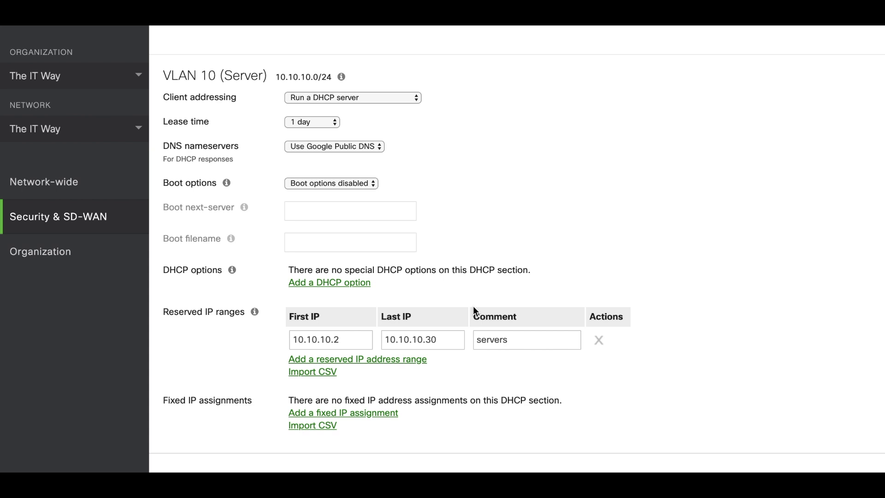
{"action": "scroll", "coordinate": [475, 311], "scroll_direction": "up", "scroll_amount": 3}
{"action": "left_click", "coordinate": [372, 166]}
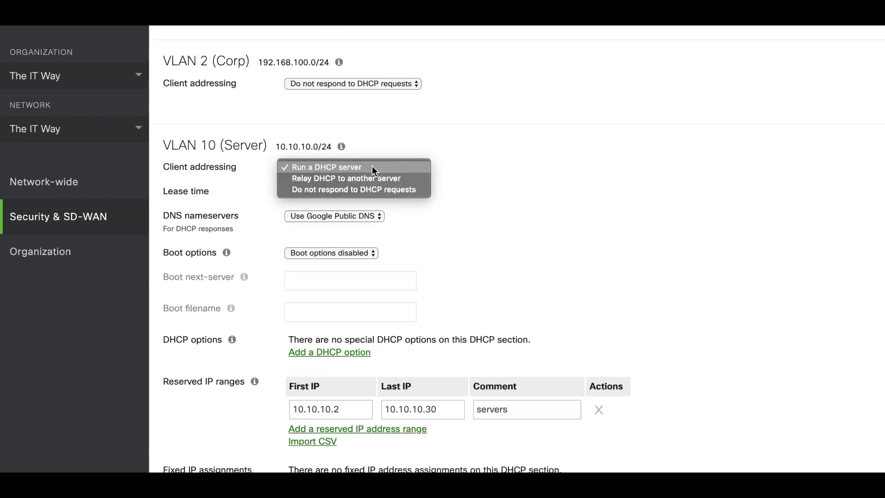
{"action": "key", "text": "Escape"}
{"action": "key", "text": "d"}
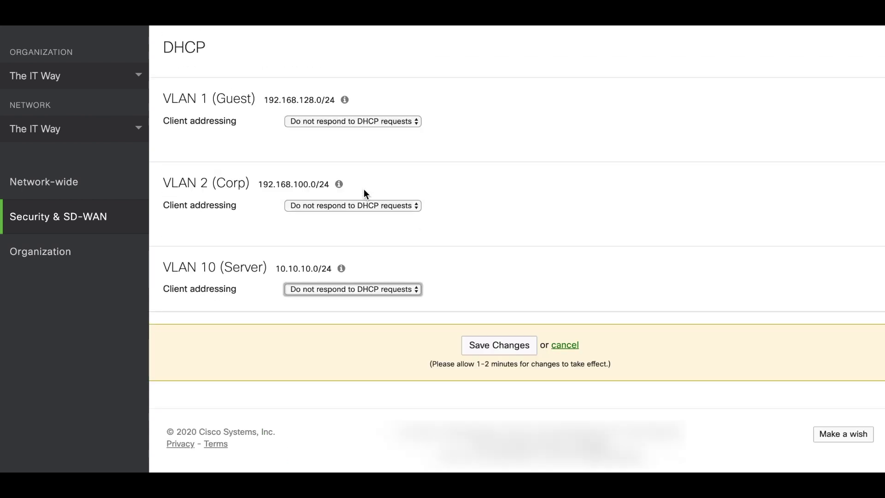
{"action": "left_click", "coordinate": [490, 355]}
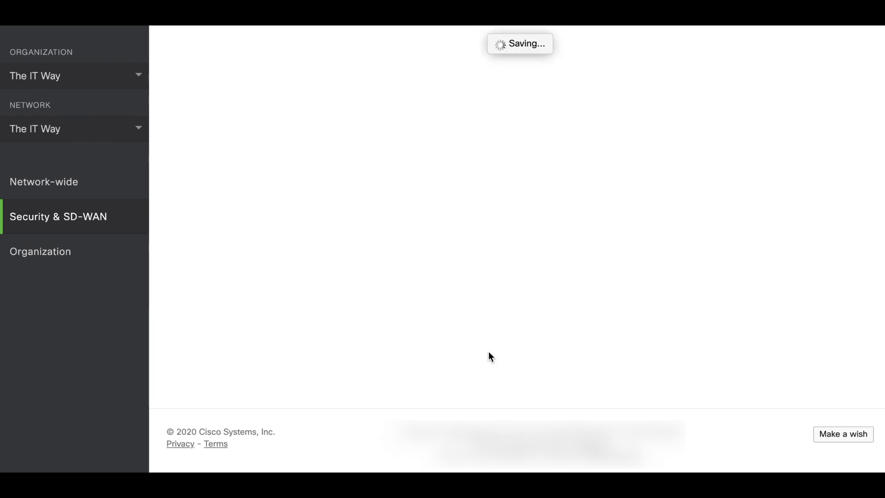